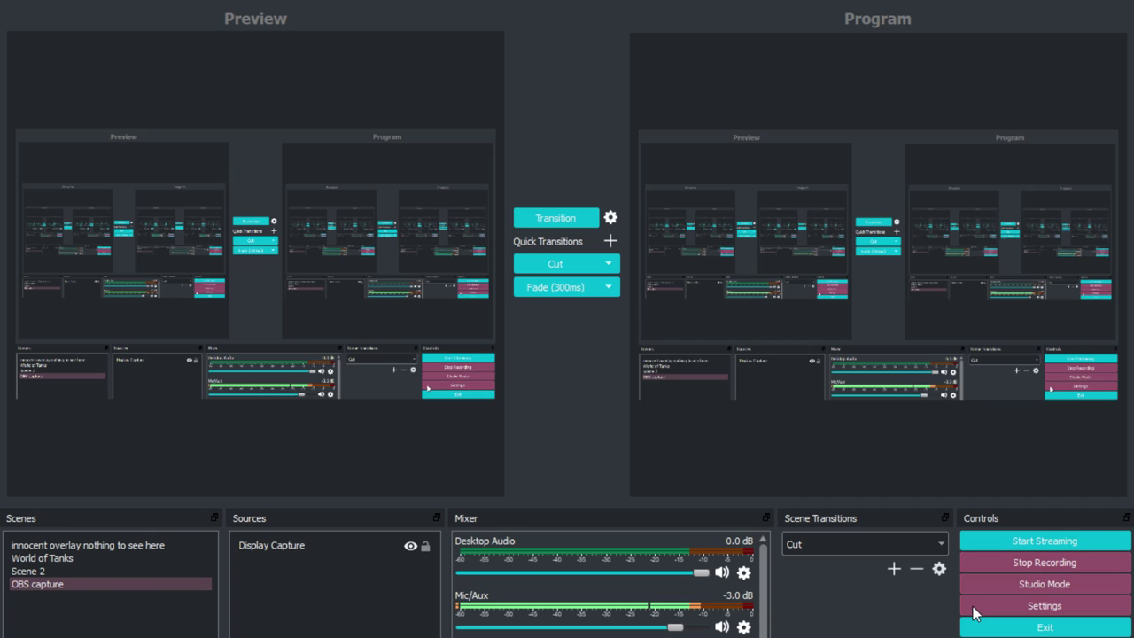
Step: Open OBS settings and review the General page: English, Rachni theme, snapping sensitivity 10.0
{"action": "left_click", "coordinate": [1045, 606]}
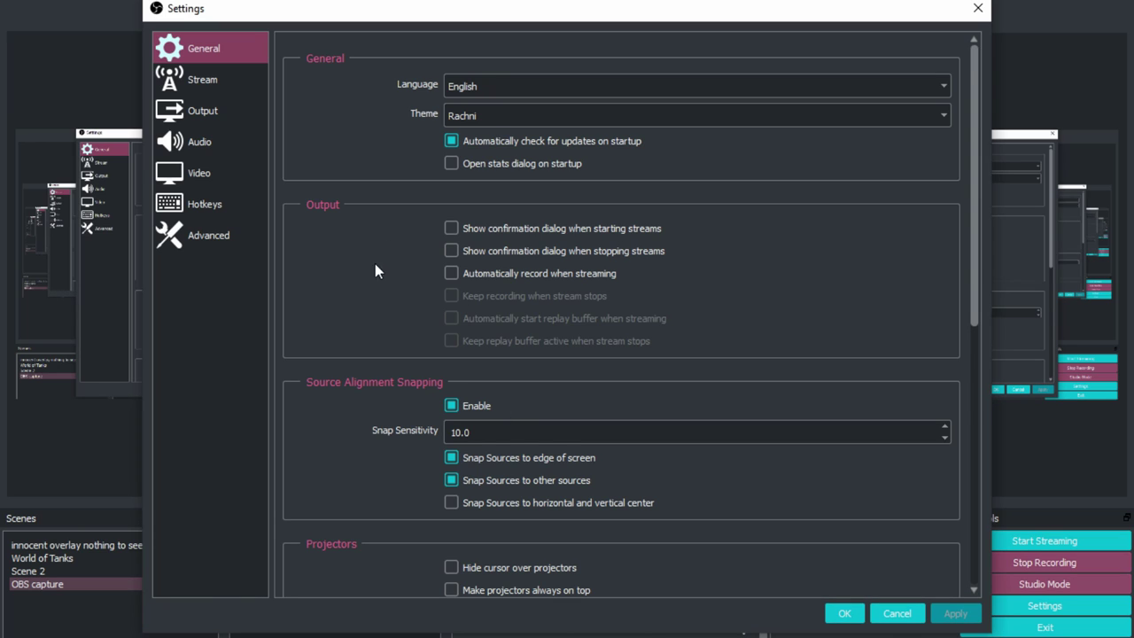
{"action": "scroll", "coordinate": [375, 271], "scroll_direction": "down", "scroll_amount": 4}
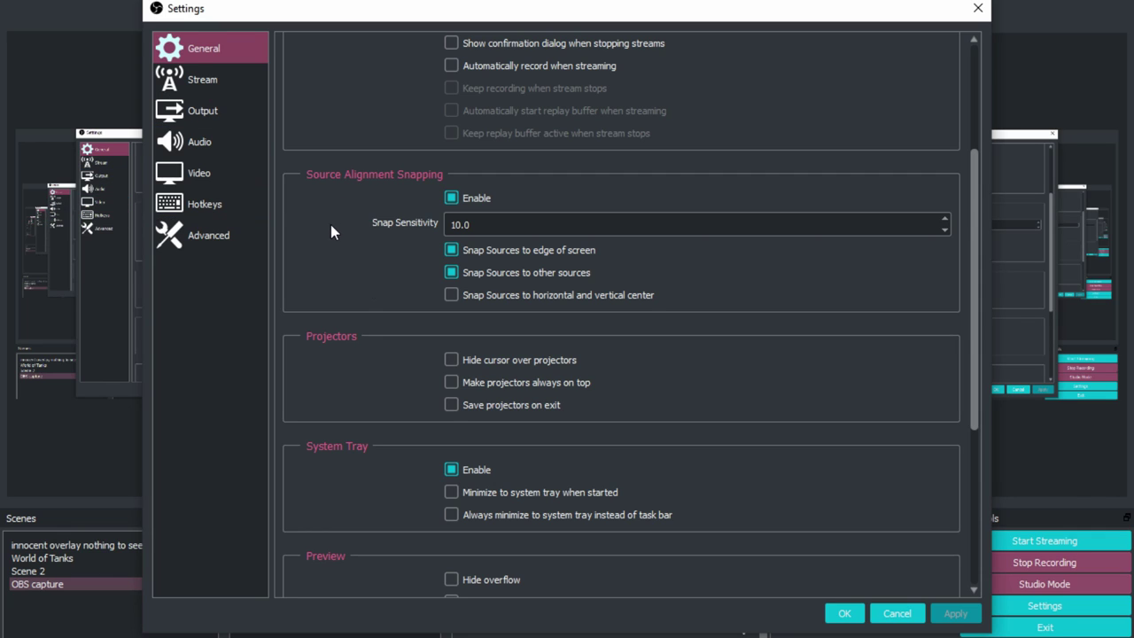
{"action": "scroll", "coordinate": [358, 308], "scroll_direction": "up", "scroll_amount": 3}
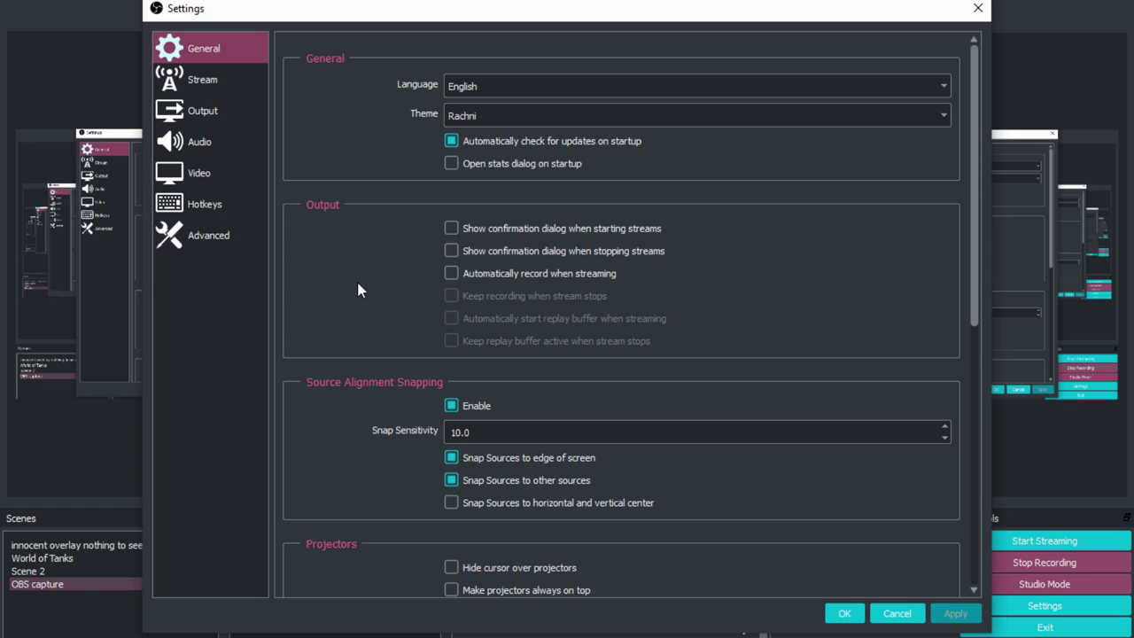
{"action": "left_click", "coordinate": [197, 78]}
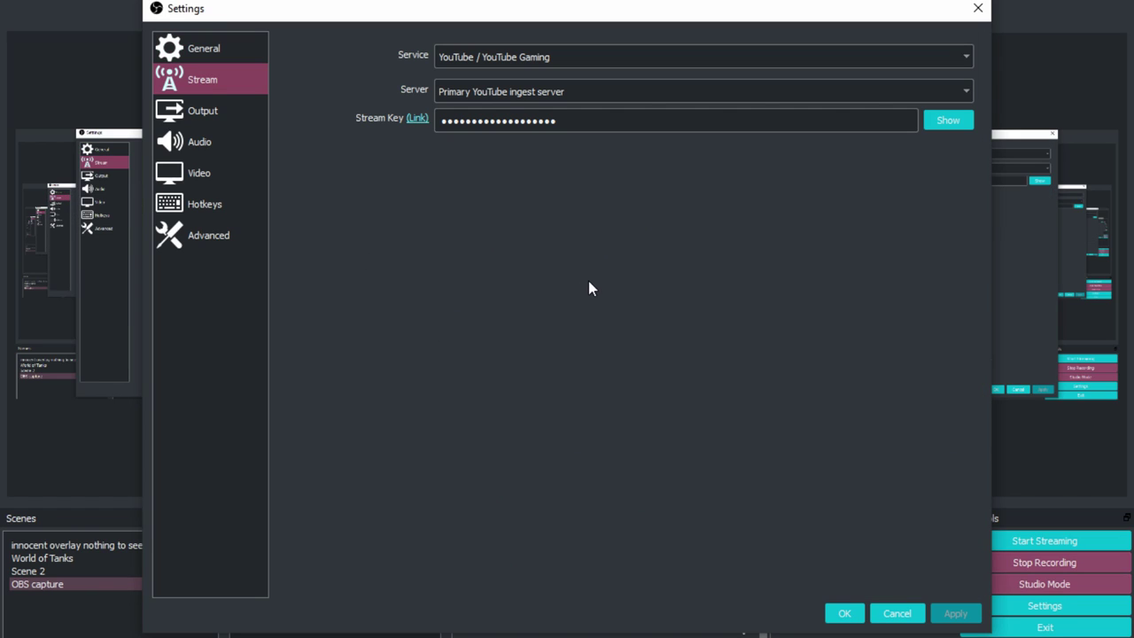
{"action": "left_click", "coordinate": [520, 56]}
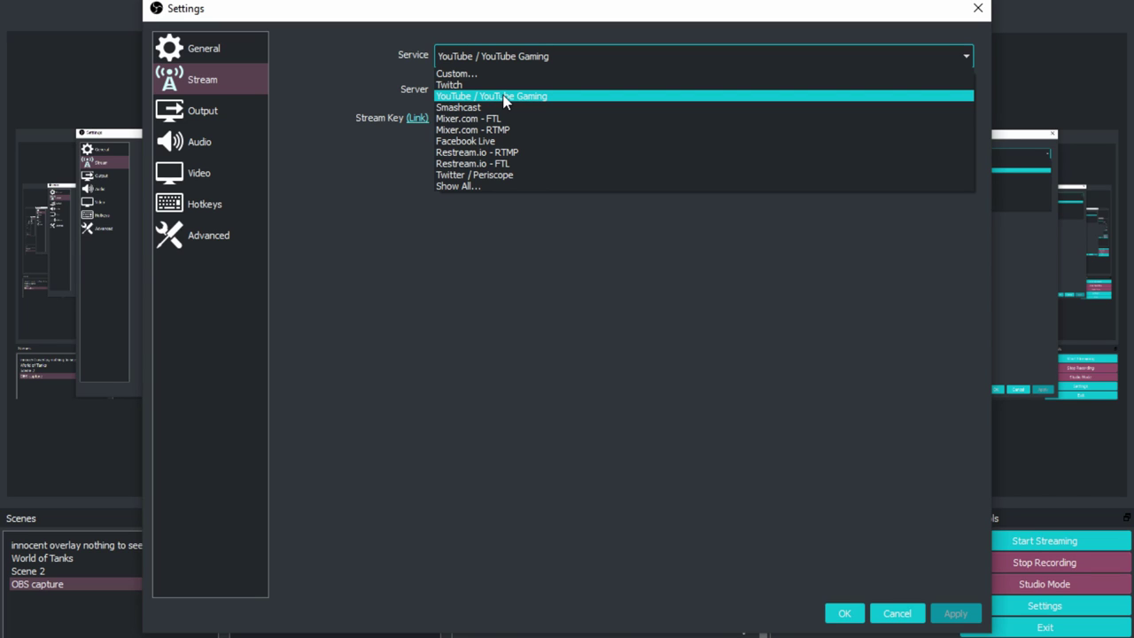
{"action": "left_click", "coordinate": [503, 98]}
{"action": "left_click", "coordinate": [507, 56]}
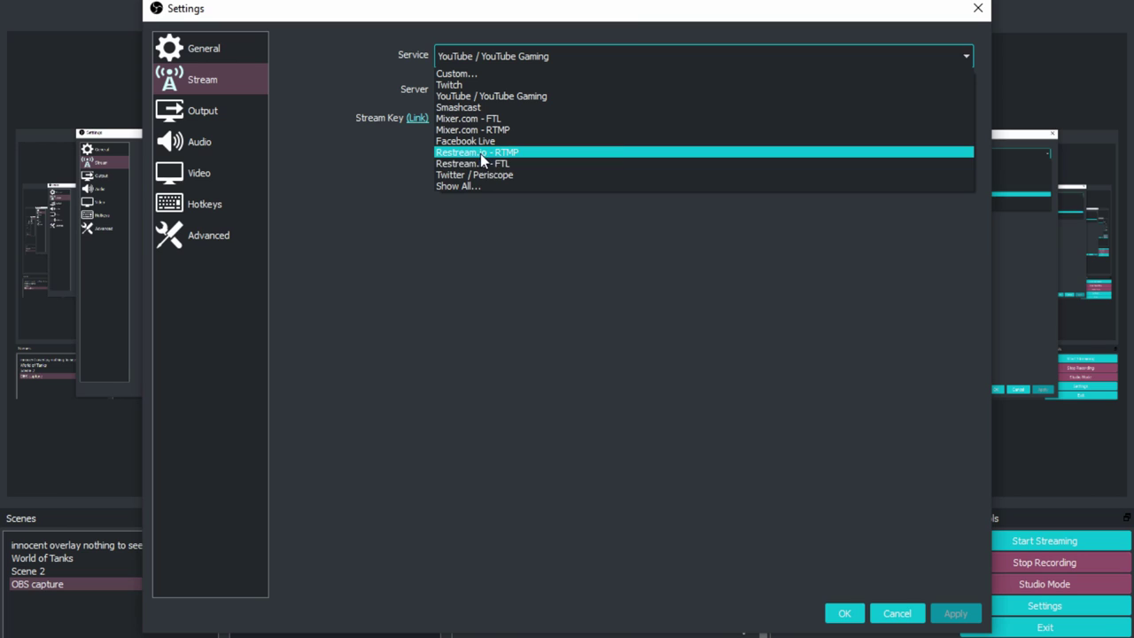
{"action": "left_click", "coordinate": [616, 266]}
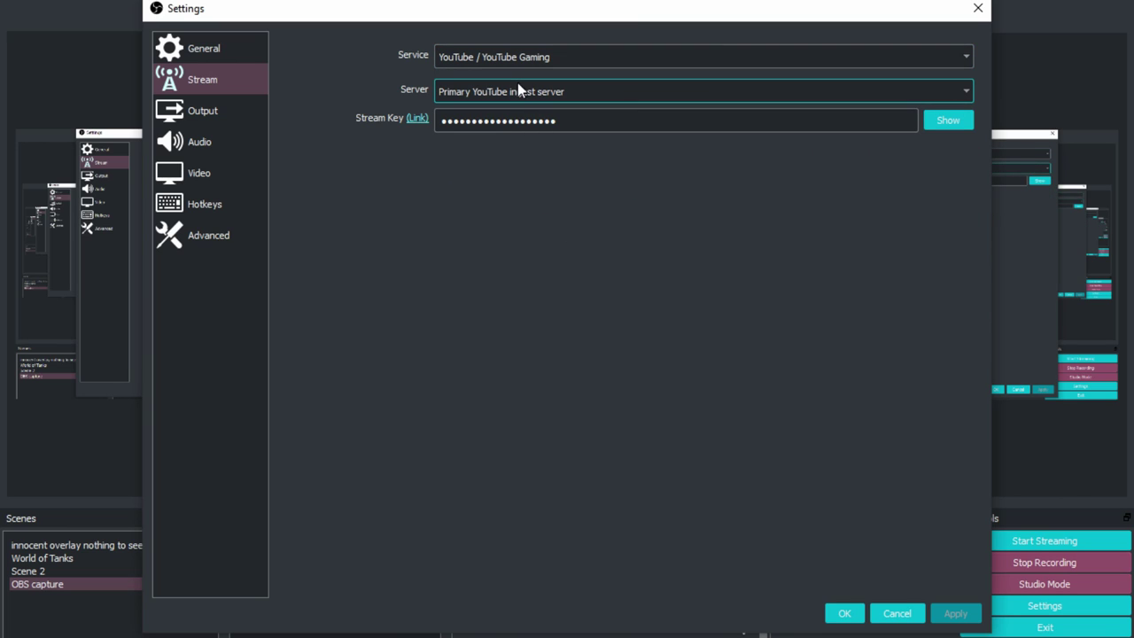
{"action": "left_click", "coordinate": [844, 614]}
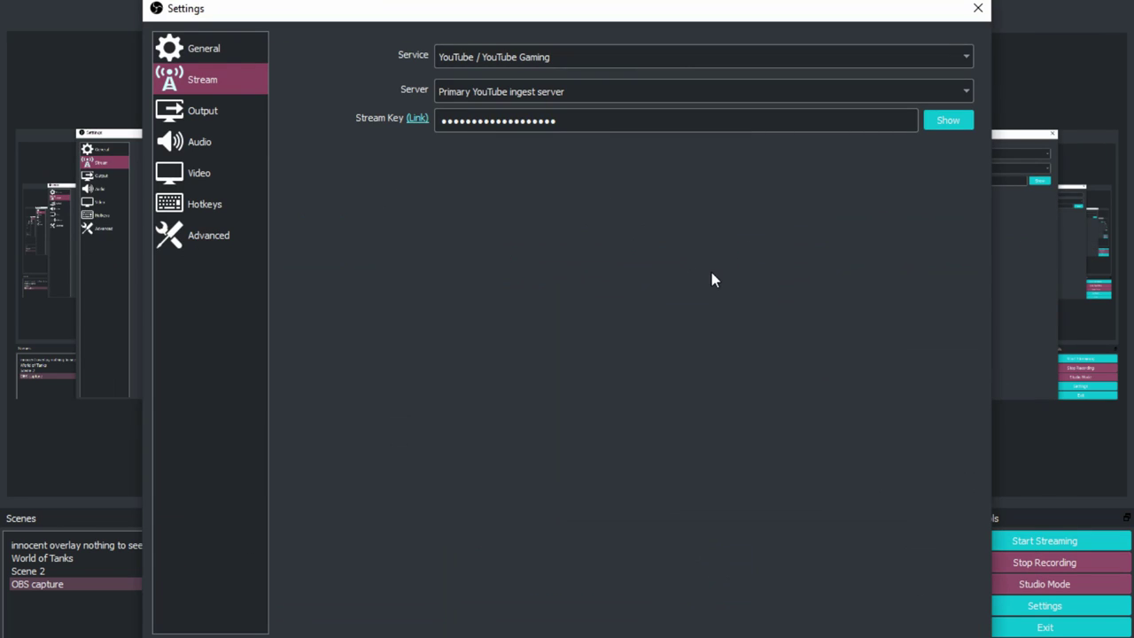
{"action": "left_click", "coordinate": [862, 117]}
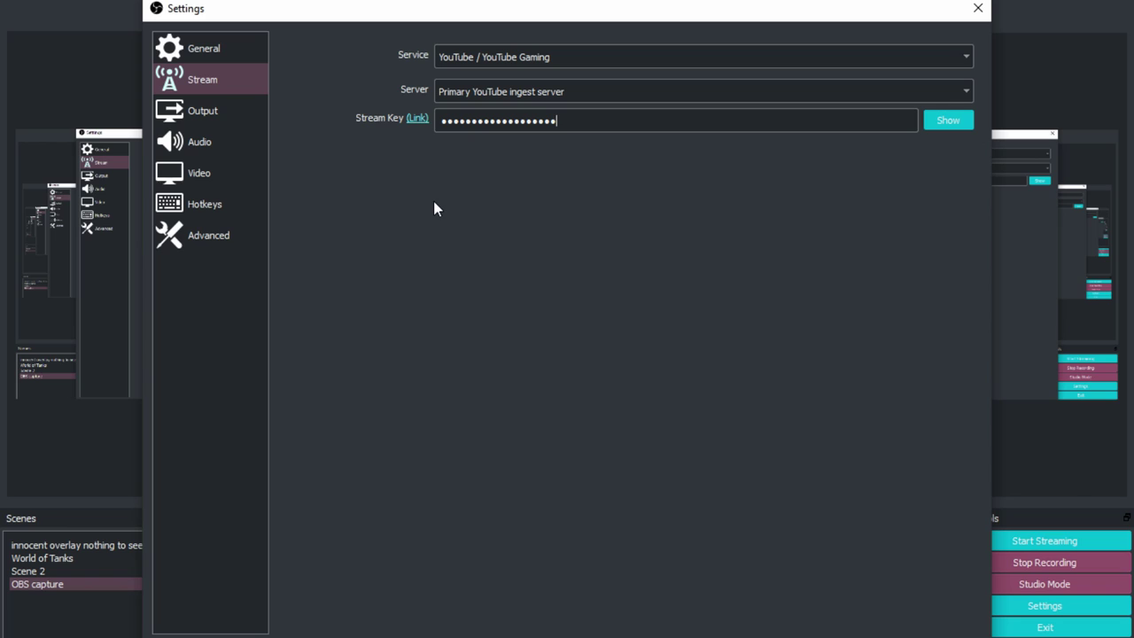
Step: Review the Recording output tab: mp4, x264 encoder, CBR at 130000 bitrate, veryfast preset
{"action": "left_click", "coordinate": [213, 118]}
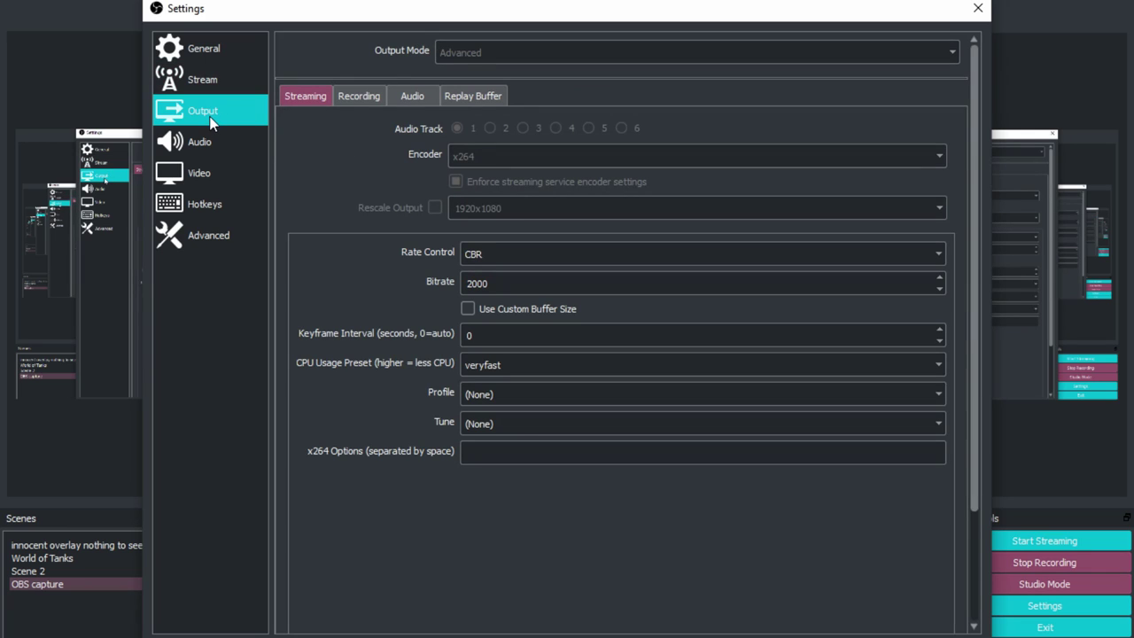
{"action": "left_click", "coordinate": [361, 93]}
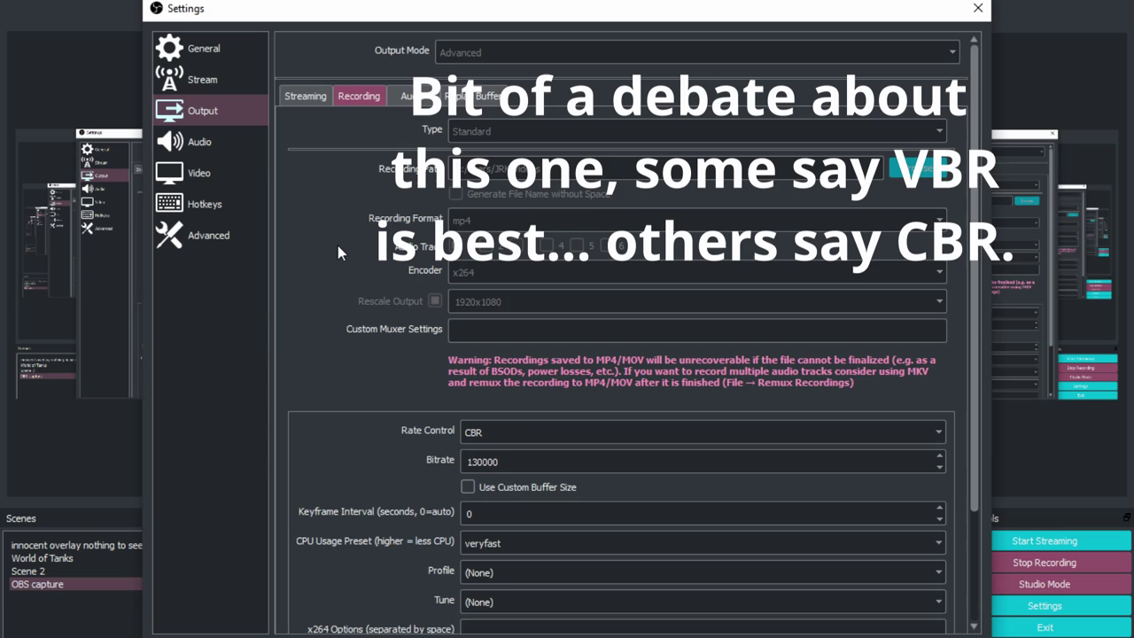
{"action": "scroll", "coordinate": [337, 245], "scroll_direction": "down", "scroll_amount": 2}
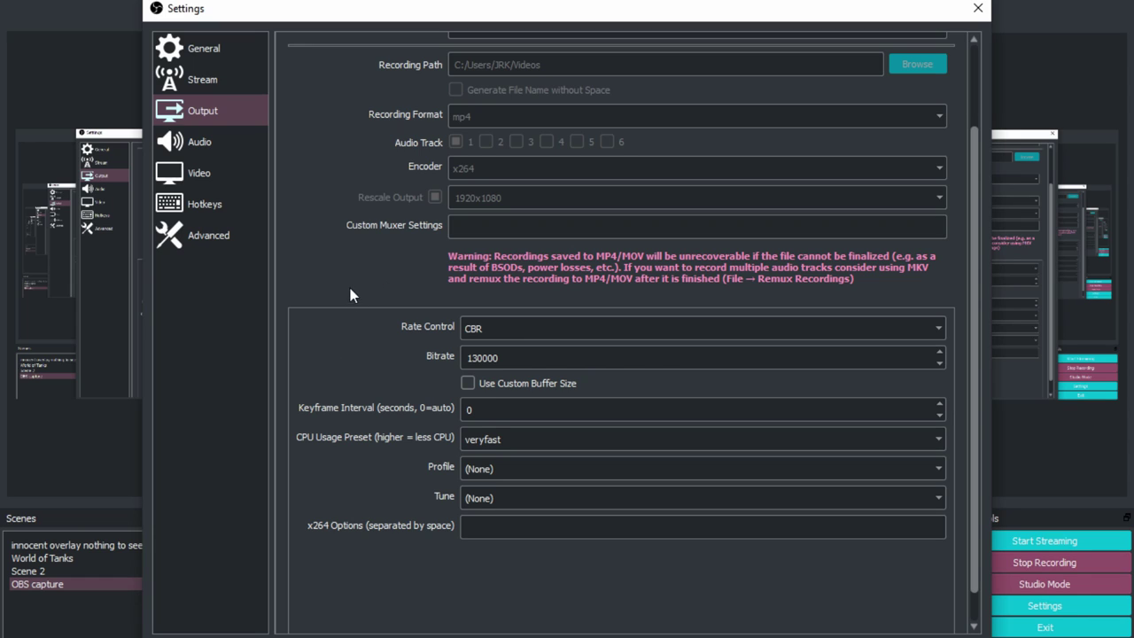
{"action": "scroll", "coordinate": [354, 288], "scroll_direction": "up", "scroll_amount": 2}
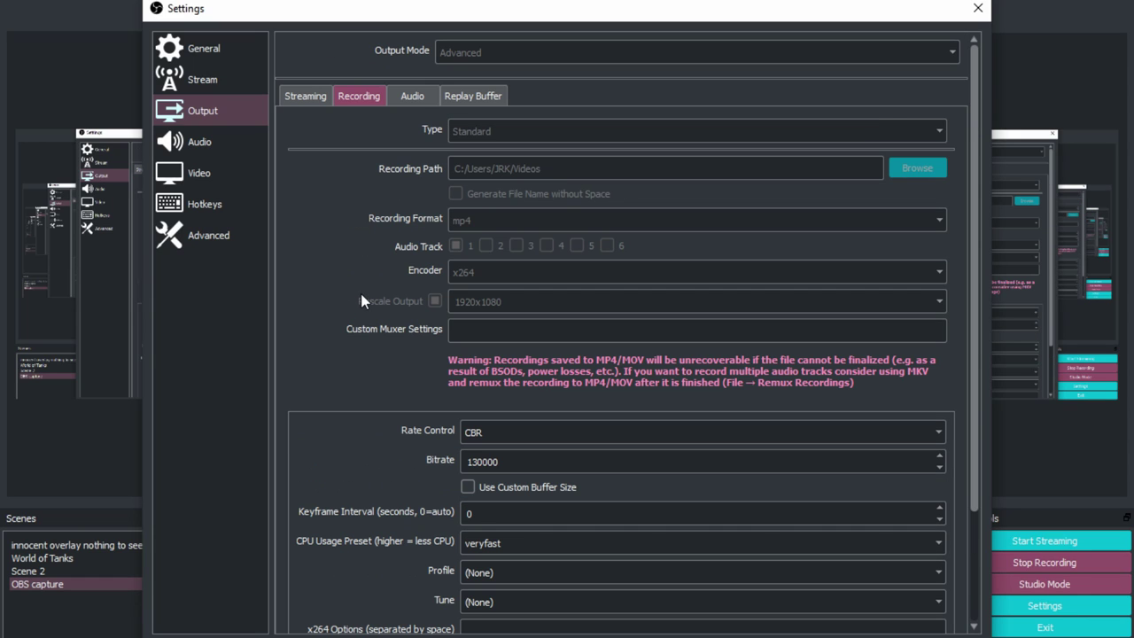
Step: Check the audio track bitrates at 320, then view Replay Buffer, left disabled
{"action": "left_click", "coordinate": [404, 95]}
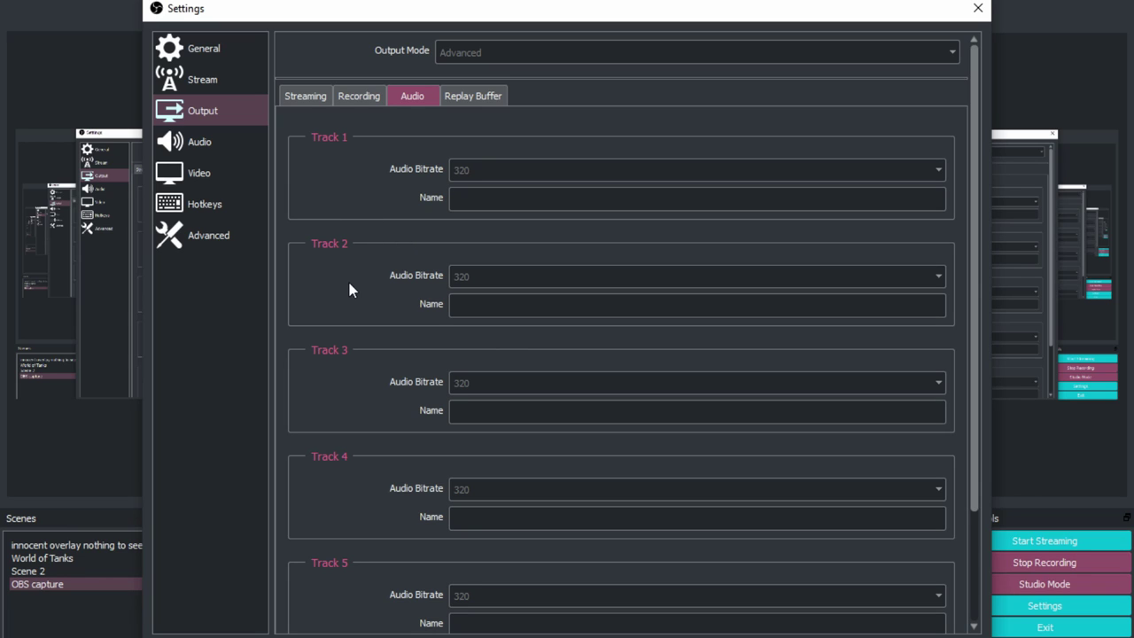
{"action": "left_click", "coordinate": [468, 94]}
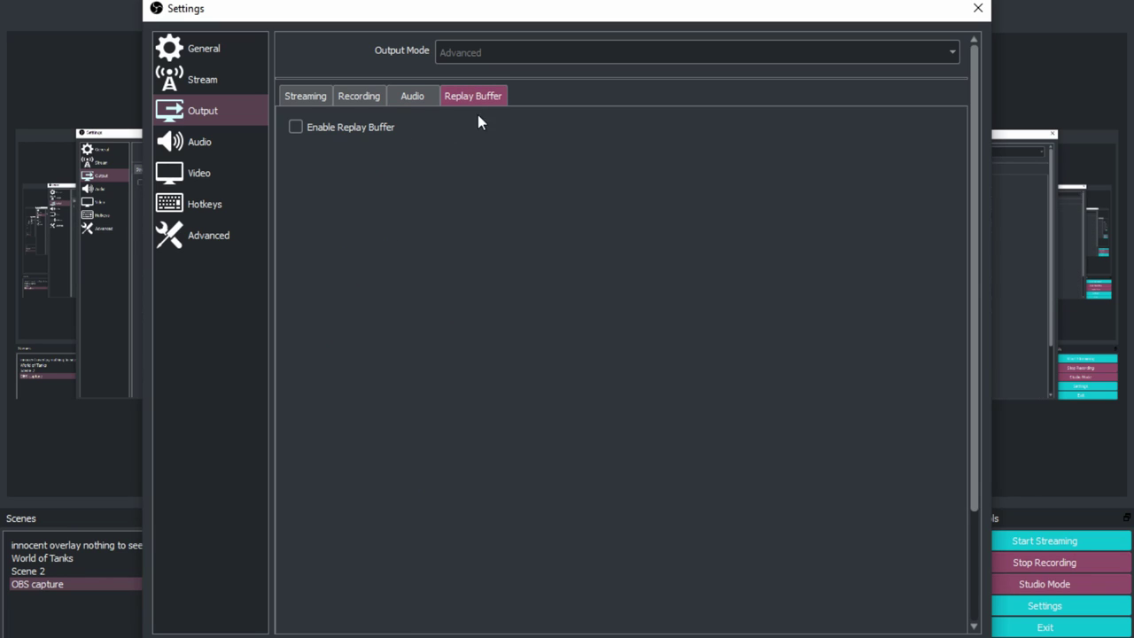
Step: Show the Audio settings and keep Channels at Stereo with 48khz sample rate
{"action": "left_click", "coordinate": [217, 154]}
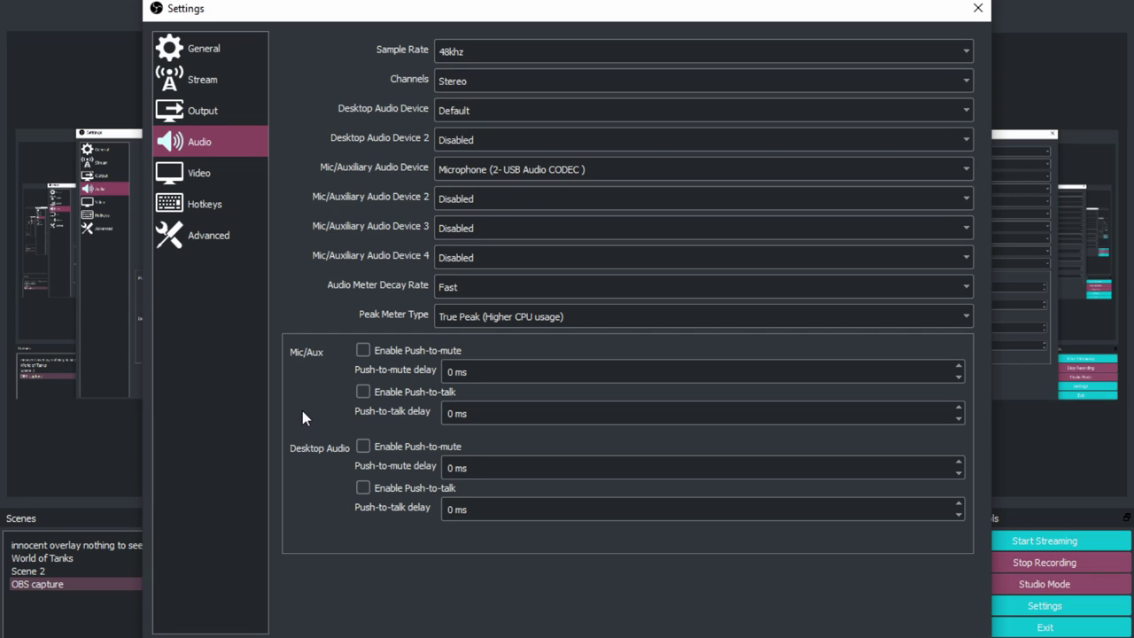
{"action": "left_click", "coordinate": [459, 79]}
{"action": "left_click", "coordinate": [461, 78]}
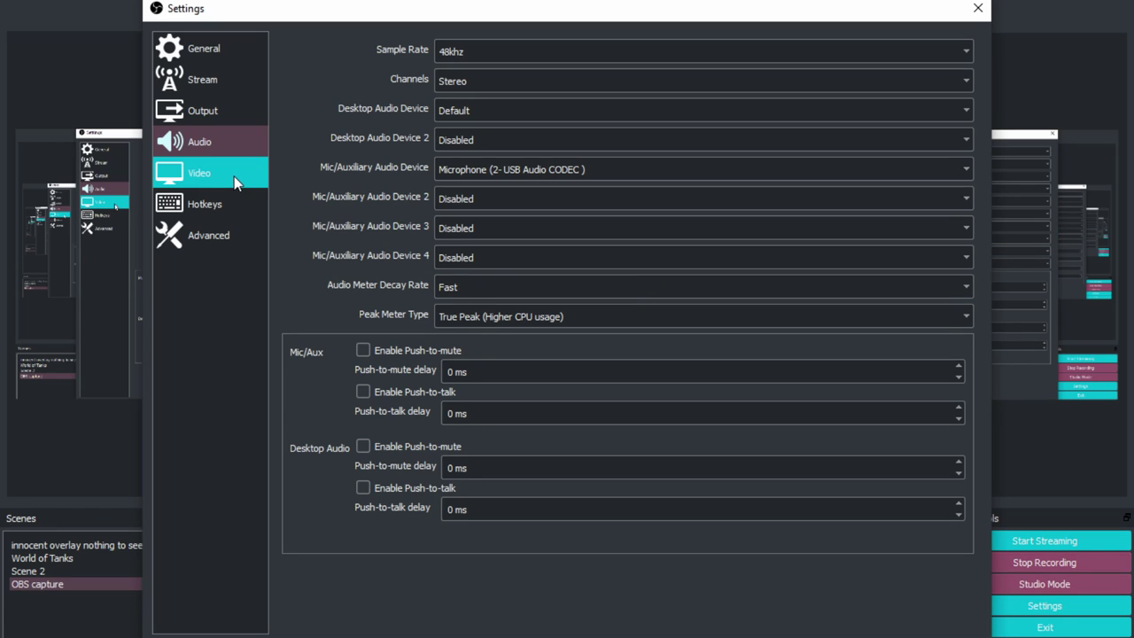
Step: Show Video settings: 1920x1080 base and output resolution, Lanczos filter, 60 FPS
{"action": "left_click", "coordinate": [213, 167]}
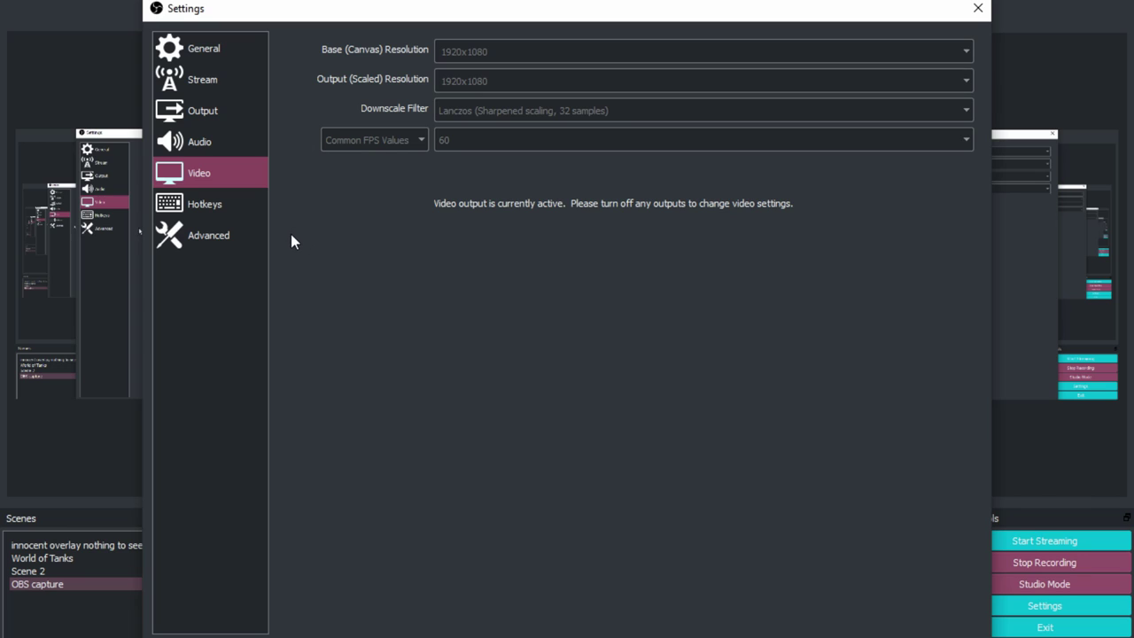
Step: Show Advanced settings: High process priority, Direct3D 11 renderer, NV12 format, 709 color space
{"action": "left_click", "coordinate": [218, 240]}
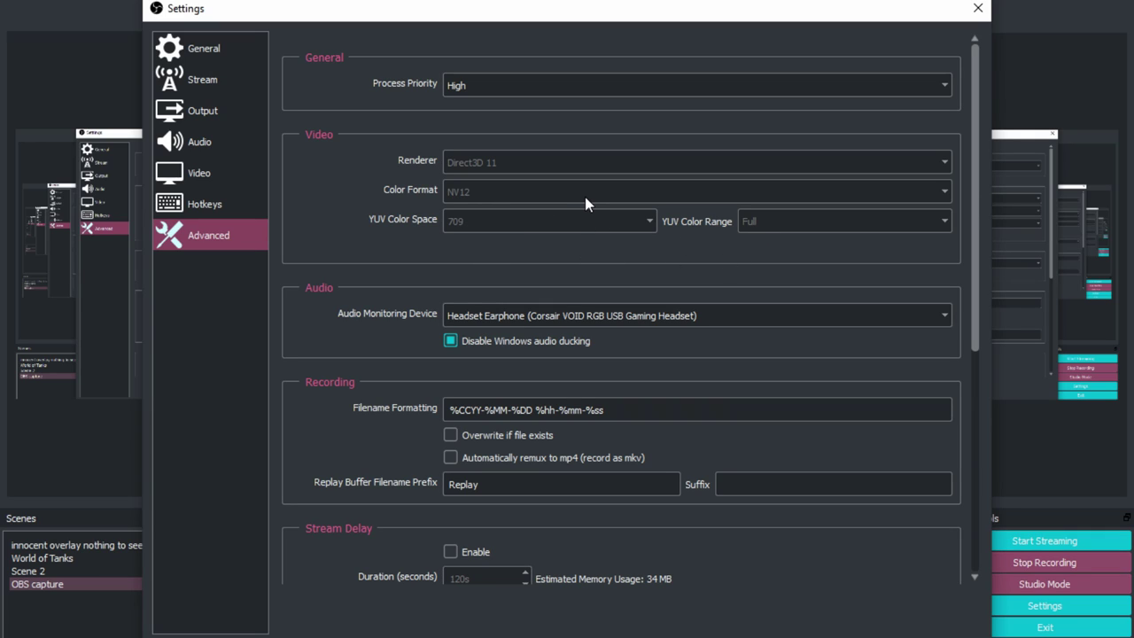
Step: Scroll through the unassigned streaming, recording, replay buffer and scene hotkeys
{"action": "left_click", "coordinate": [213, 204]}
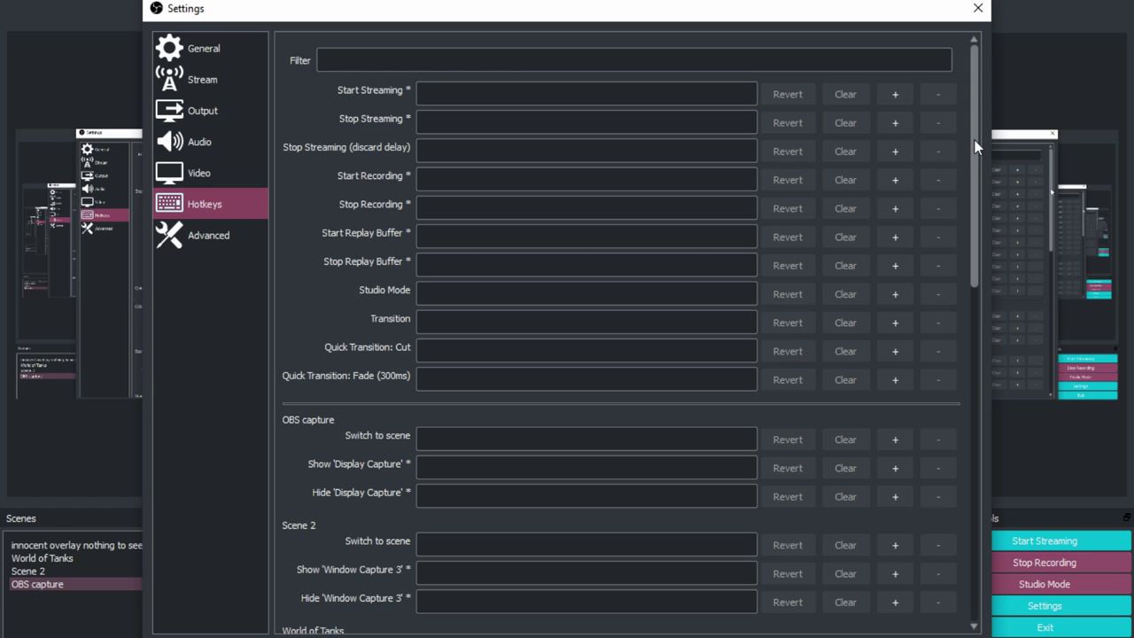
{"action": "left_click_drag", "start_coordinate": [975, 144], "coordinate": [974, 134]}
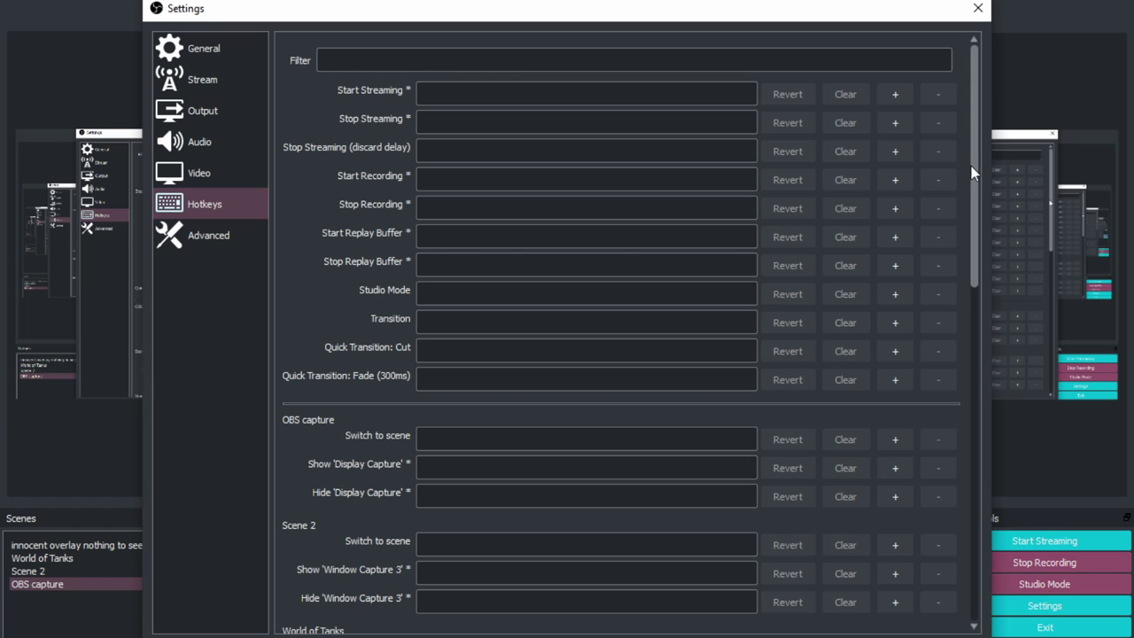
Step: Go back to the Output Streaming tab: x264, CBR at 2000 bitrate, veryfast preset
{"action": "left_click", "coordinate": [202, 110]}
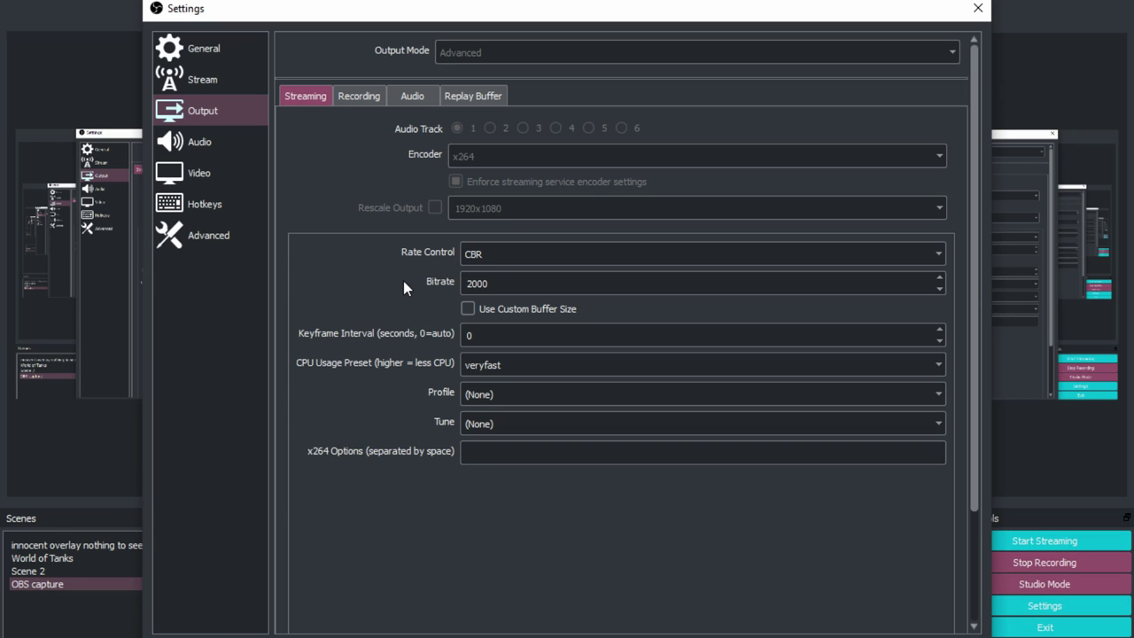
{"action": "left_click", "coordinate": [496, 283]}
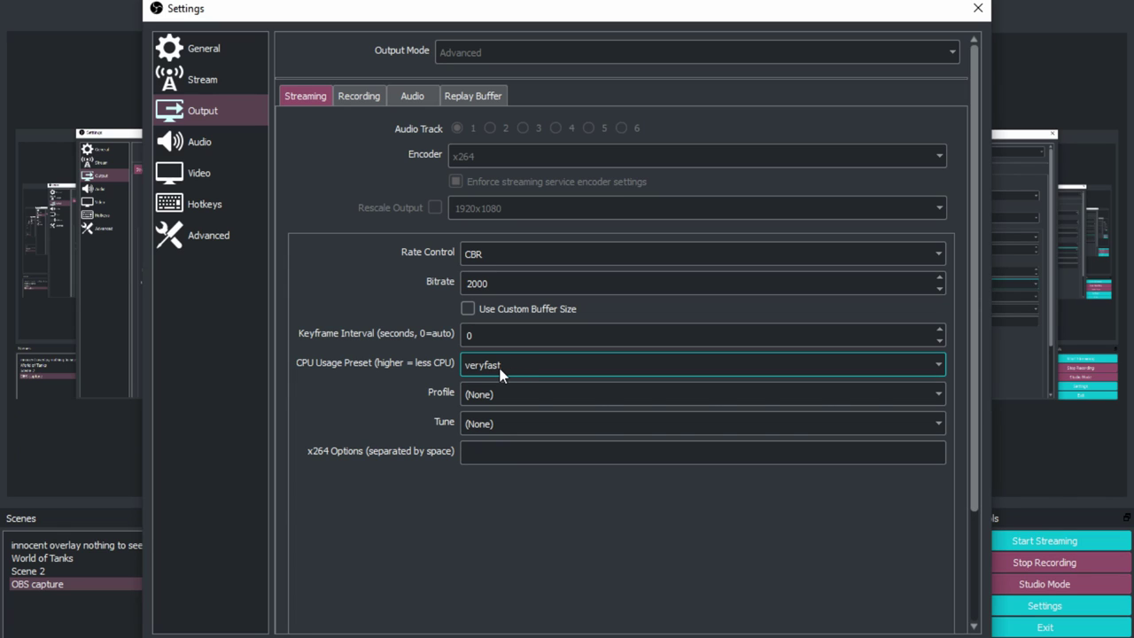
{"action": "left_click", "coordinate": [501, 372]}
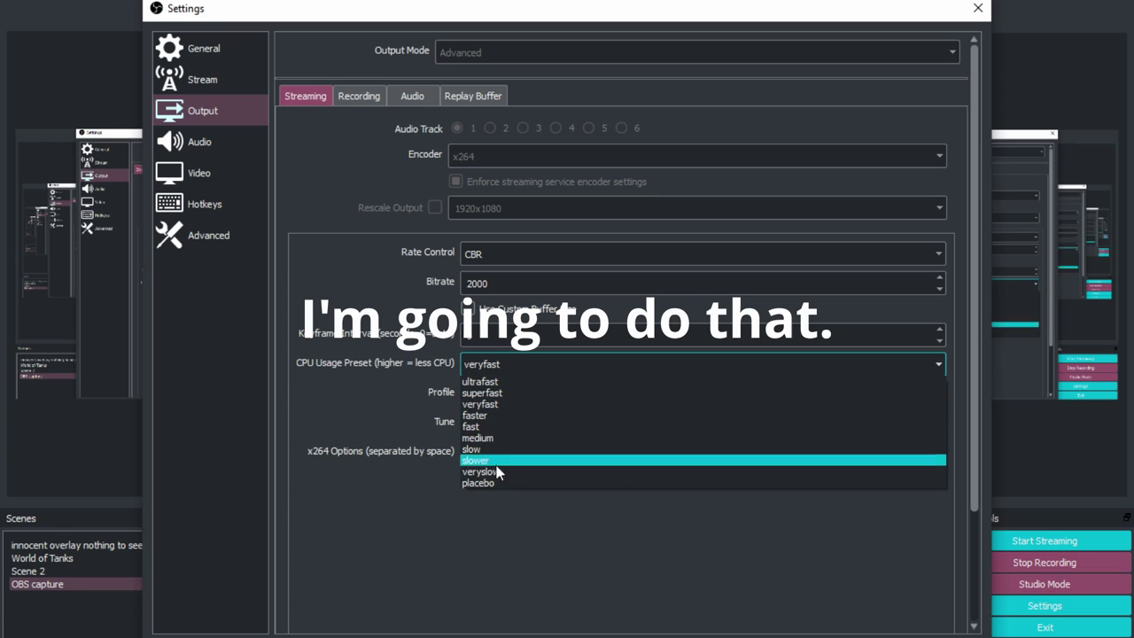
{"action": "left_click", "coordinate": [497, 403]}
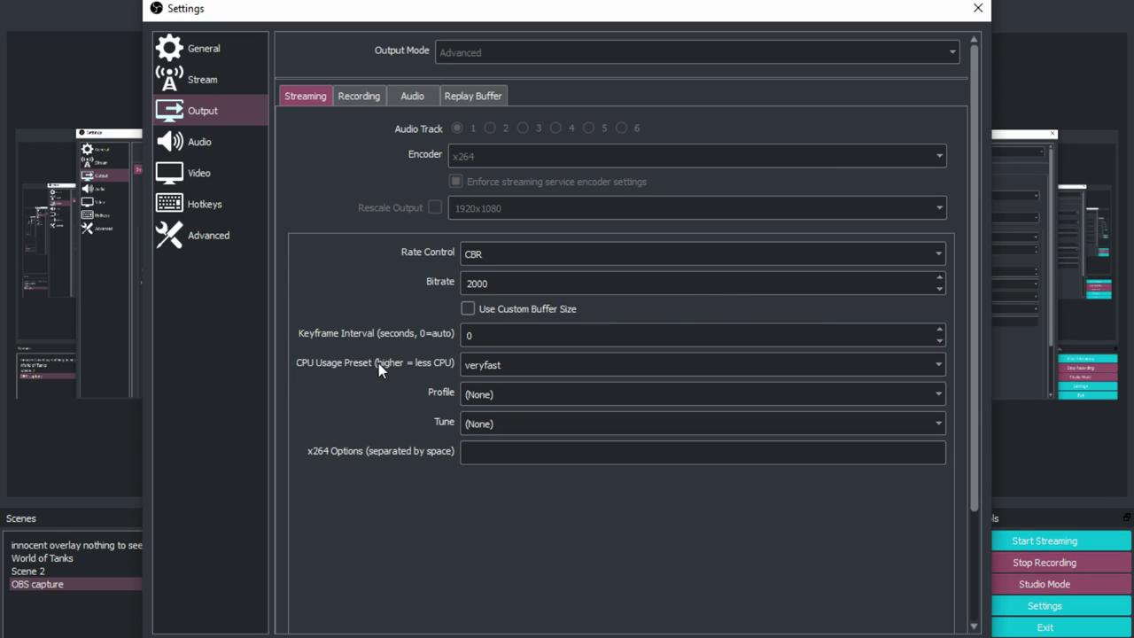
{"action": "left_click", "coordinate": [505, 365]}
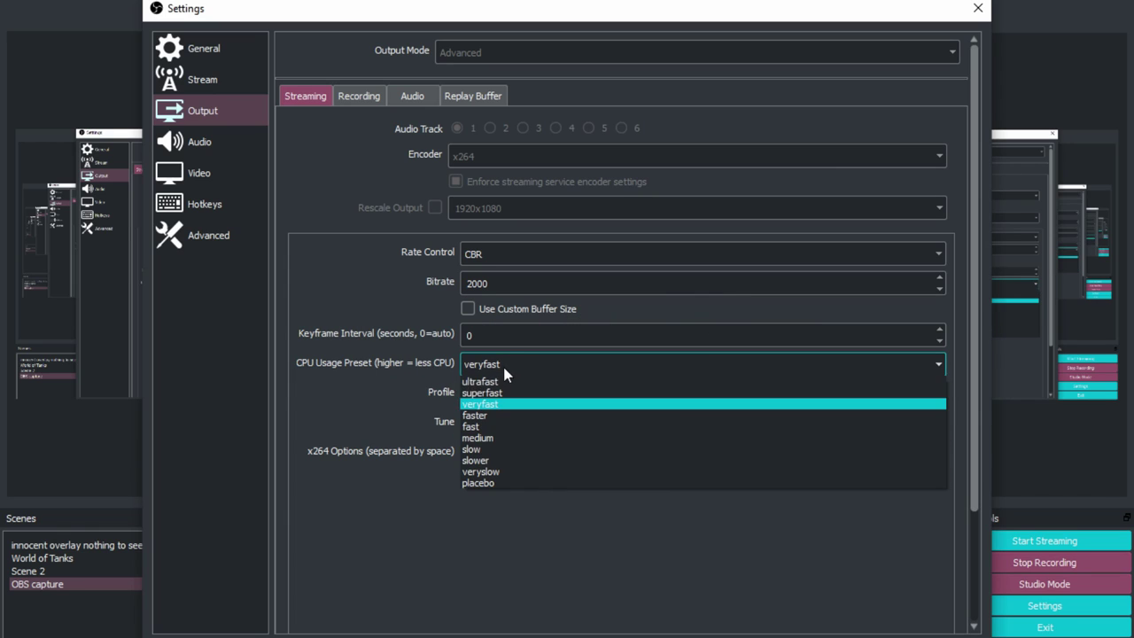
{"action": "left_click", "coordinate": [475, 406]}
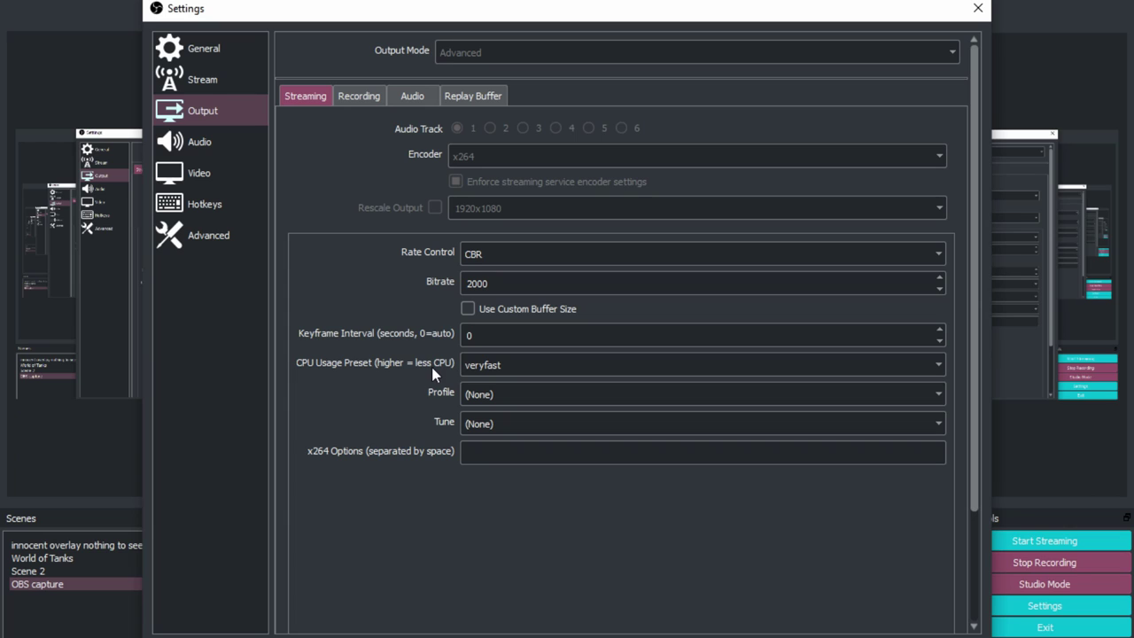
{"action": "left_click", "coordinate": [472, 364]}
{"action": "left_click", "coordinate": [473, 364]}
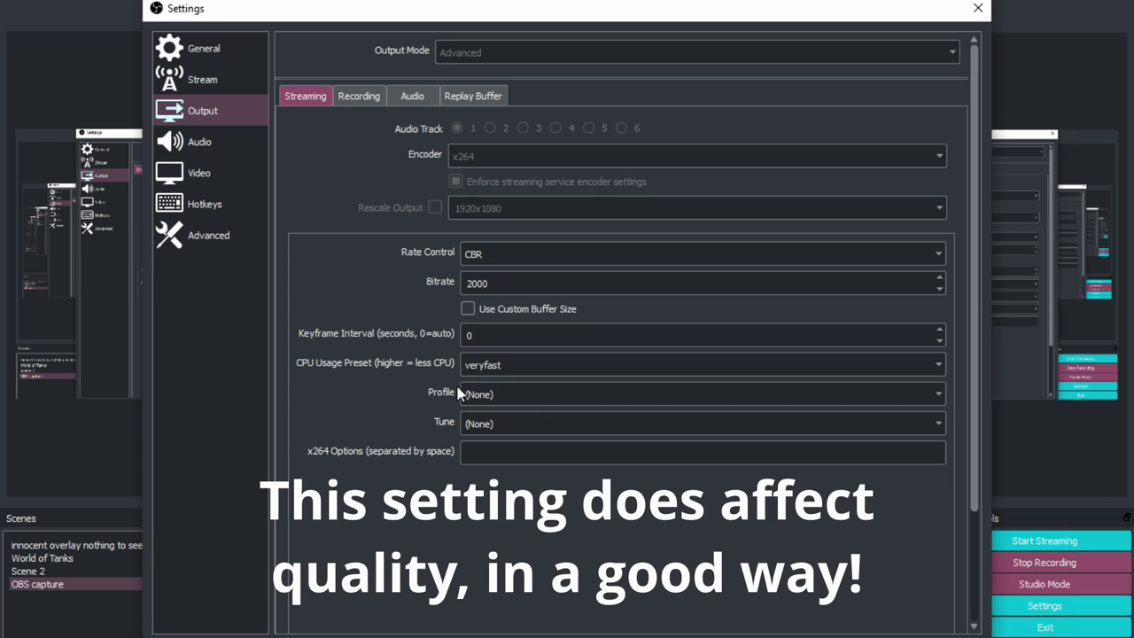